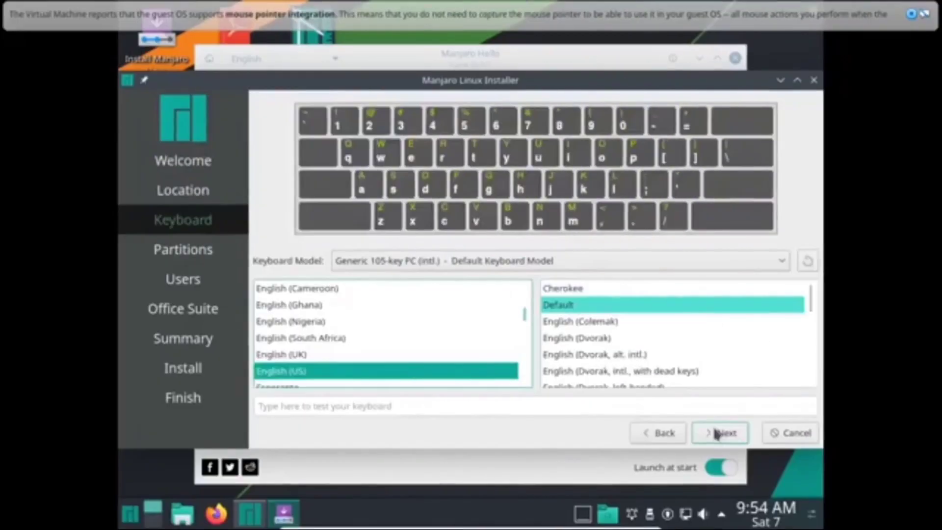
Choose Erase disk to wipe the whole virtual disk for installation.
left_click(717, 434)
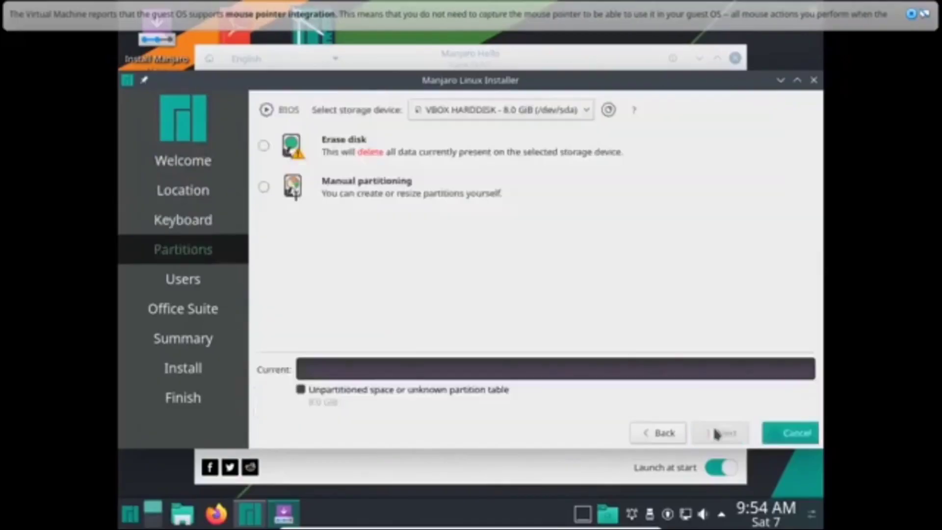
left_click(378, 158)
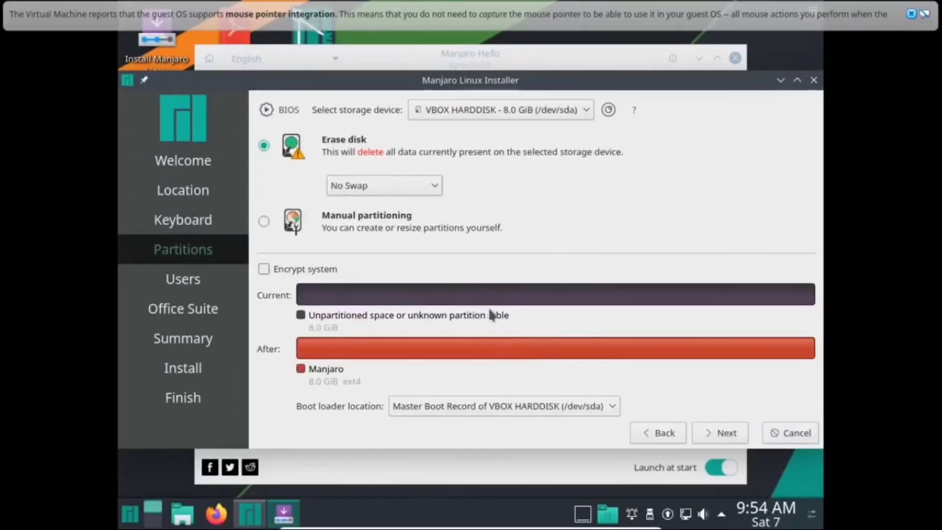
left_click(724, 434)
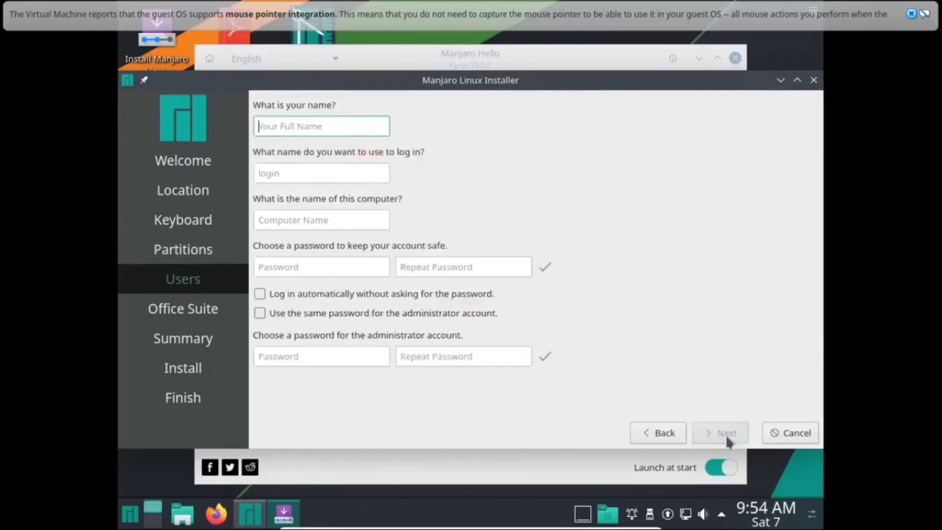
Fill in the username and password, reusing the password for the administrator account.
type("vbtesting")
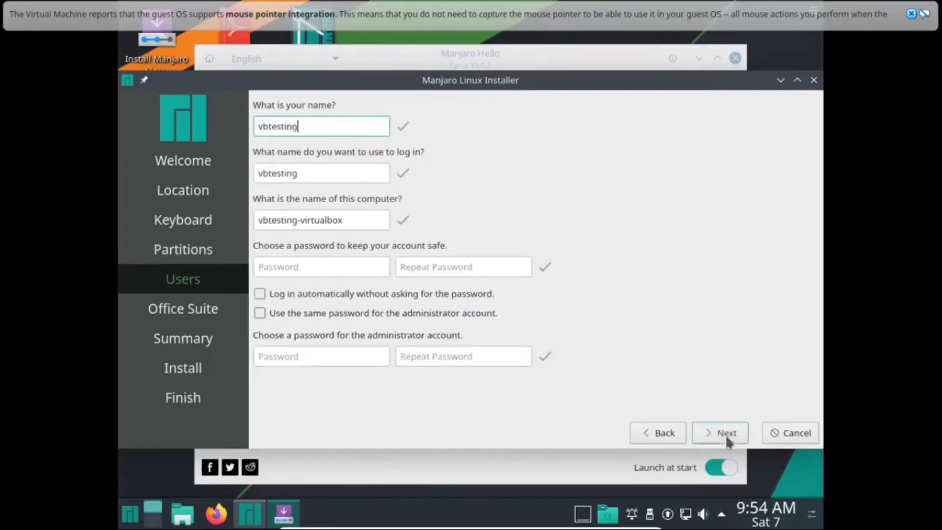
key("Tab")
key("Tab")
key("Tab")
type("123456")
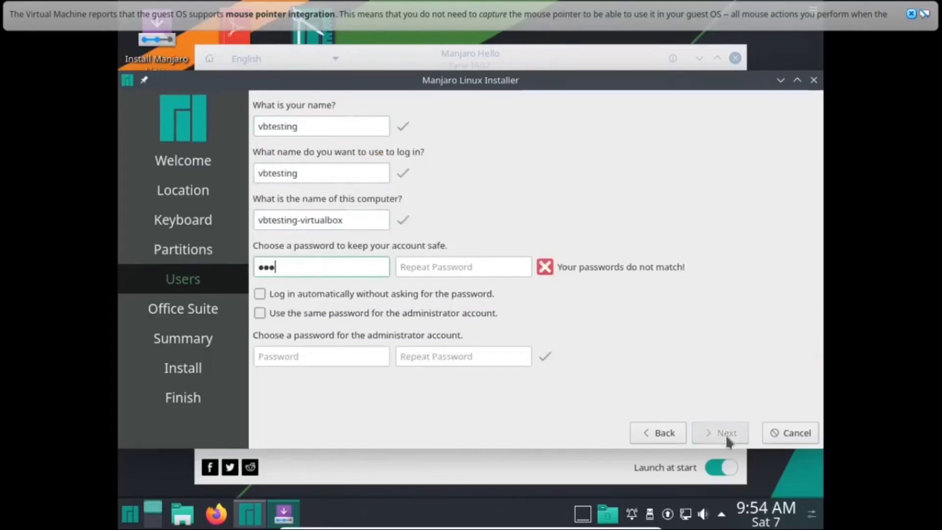
key("Tab")
type("123456")
key("Tab")
key("Tab")
key("space")
Choose No Office Suite and start the installation with Install now.
left_click(724, 434)
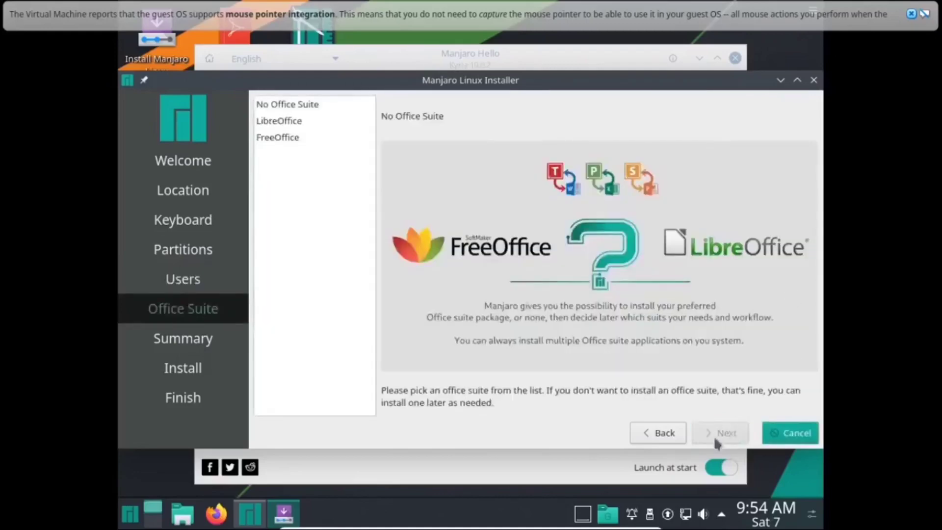
left_click(723, 433)
left_click(719, 432)
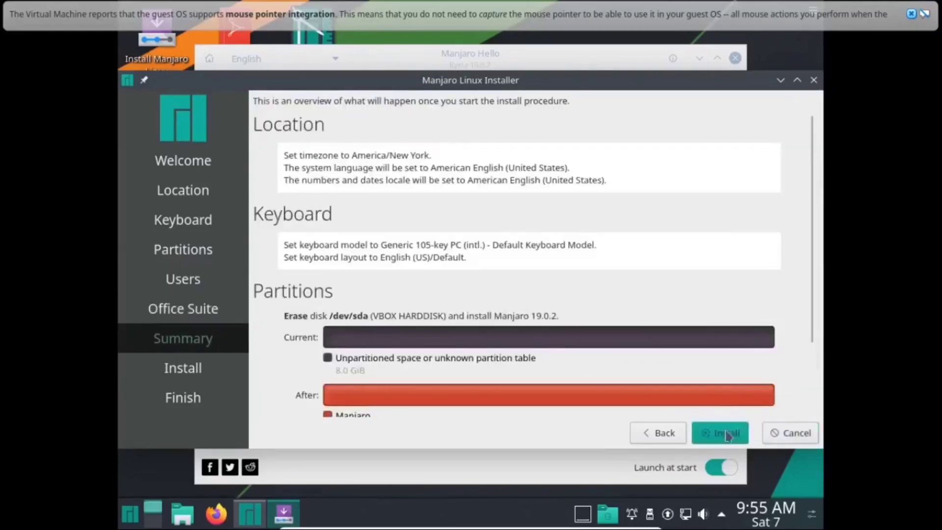
left_click(539, 267)
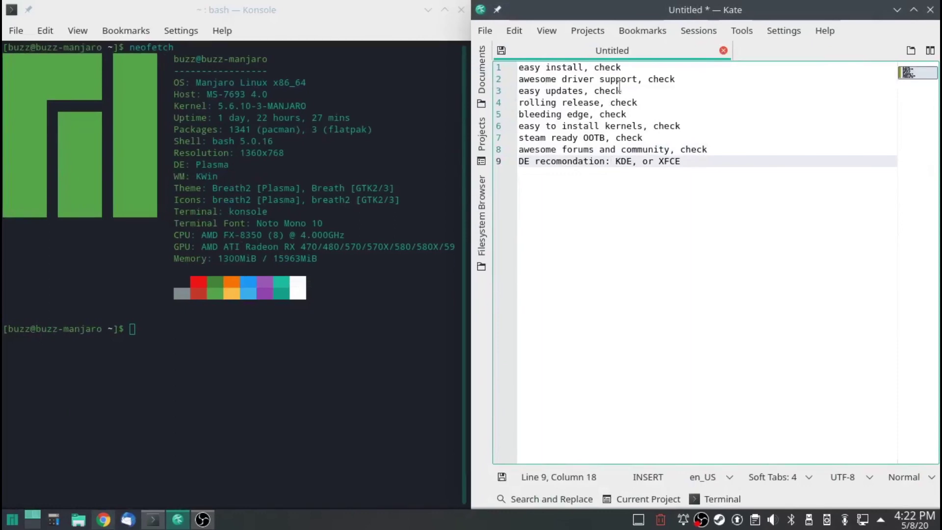
Launch System Settings from the pinned taskbar icon.
left_click(32, 519)
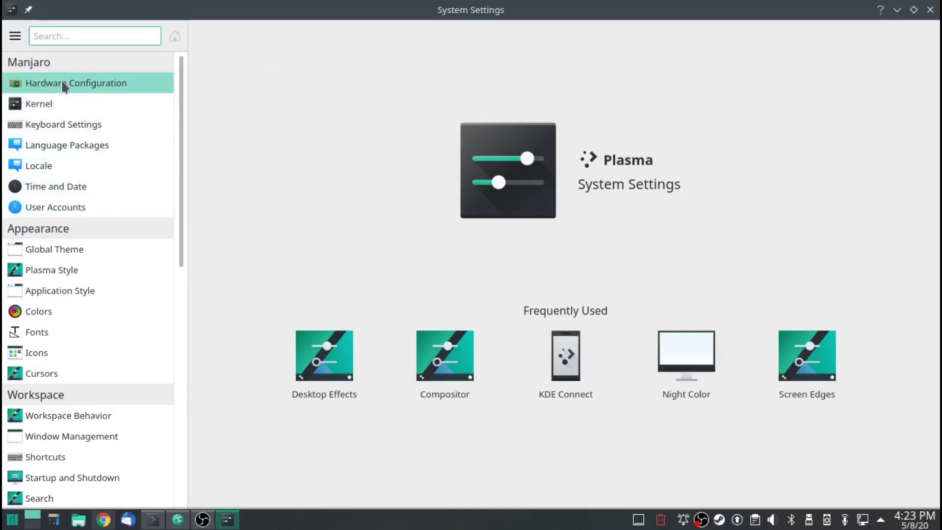
Show the Hardware Configuration page in the System Settings sidebar.
left_click(63, 84)
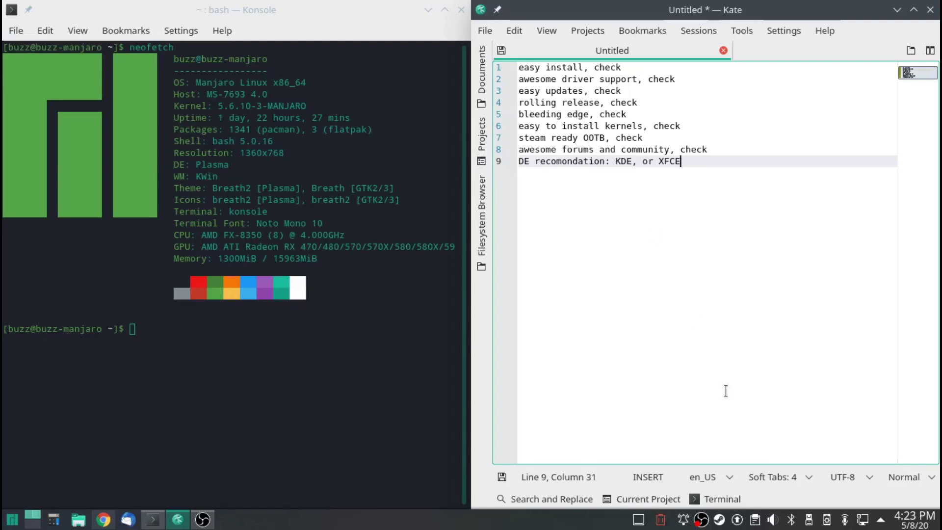
Show the pamac update tray icon's menu with Package Manager and Quit.
right_click(737, 520)
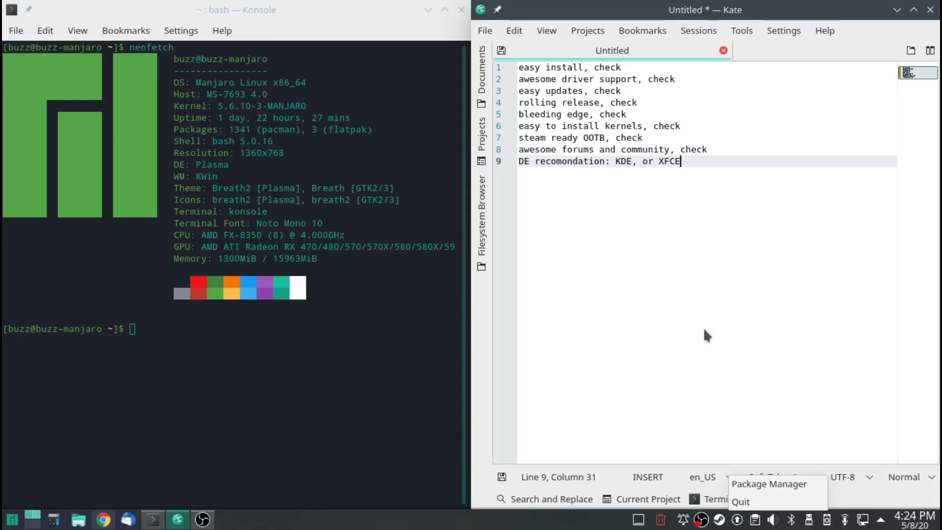
In Yakuake, run sudo pacman -Syyu, approve the download with y, then hide the terminal.
key("F12")
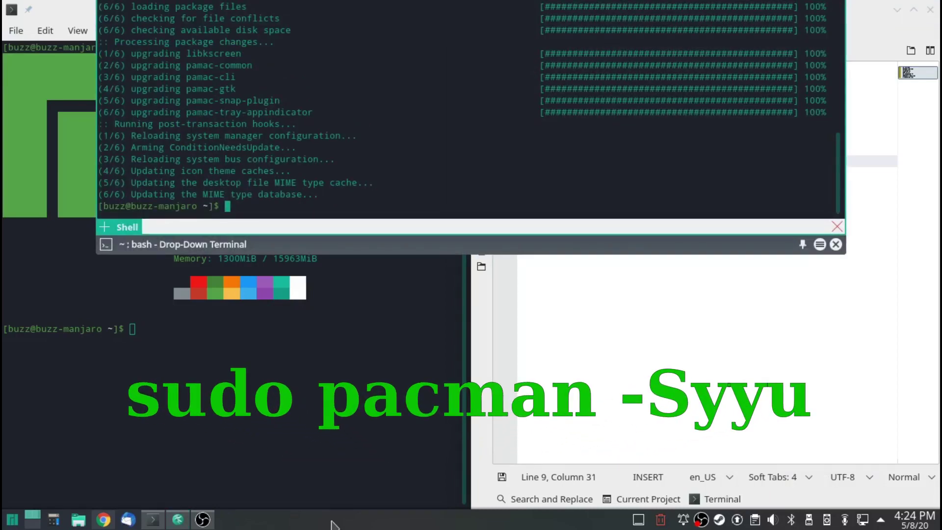
type("sudo pacman -Syyu")
key("Return")
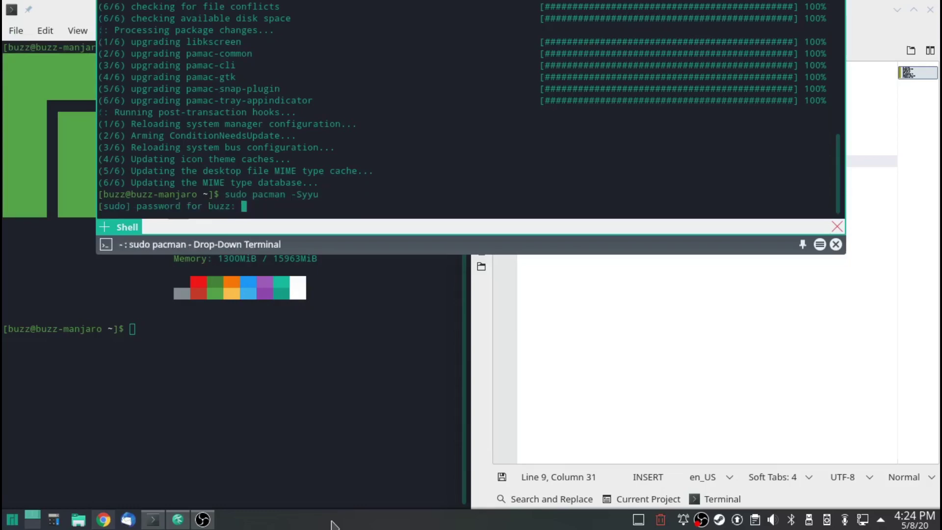
key("Return")
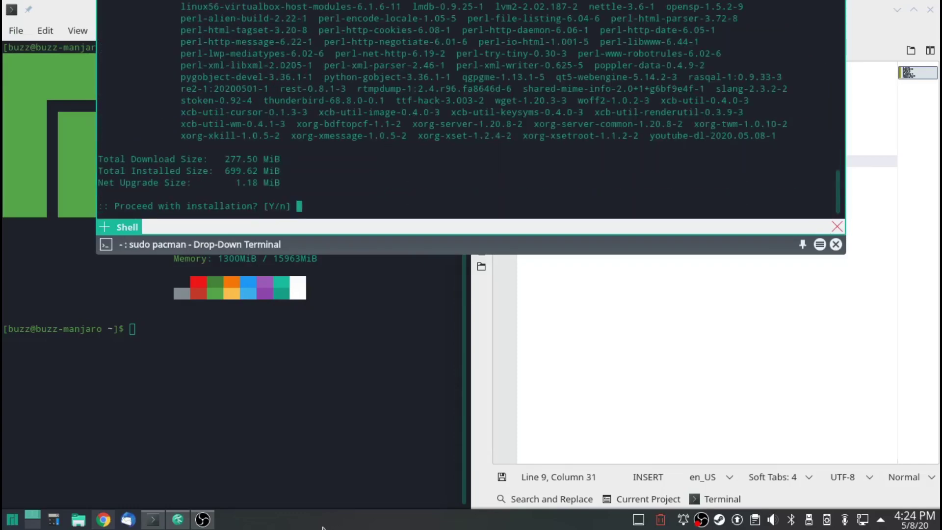
scroll(461, 198, "up", 5)
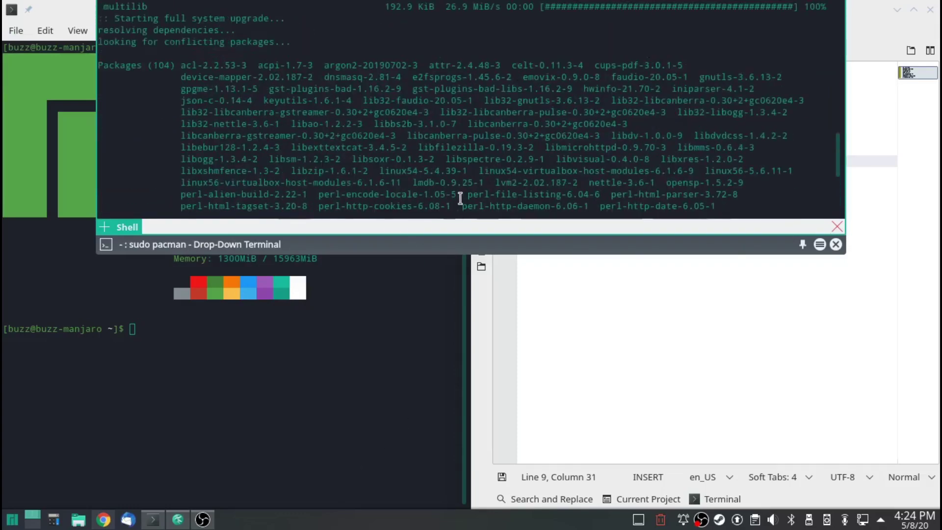
scroll(470, 132, "down", 5)
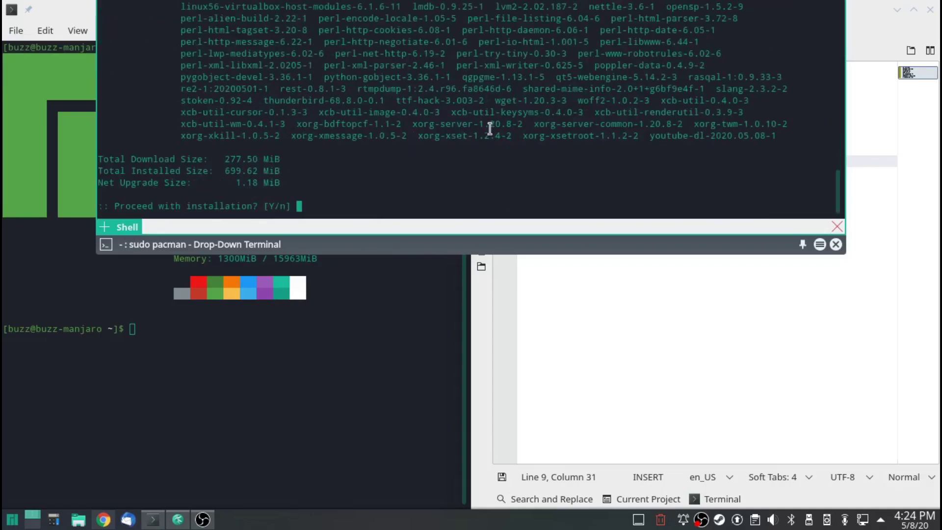
type("y")
key("Return")
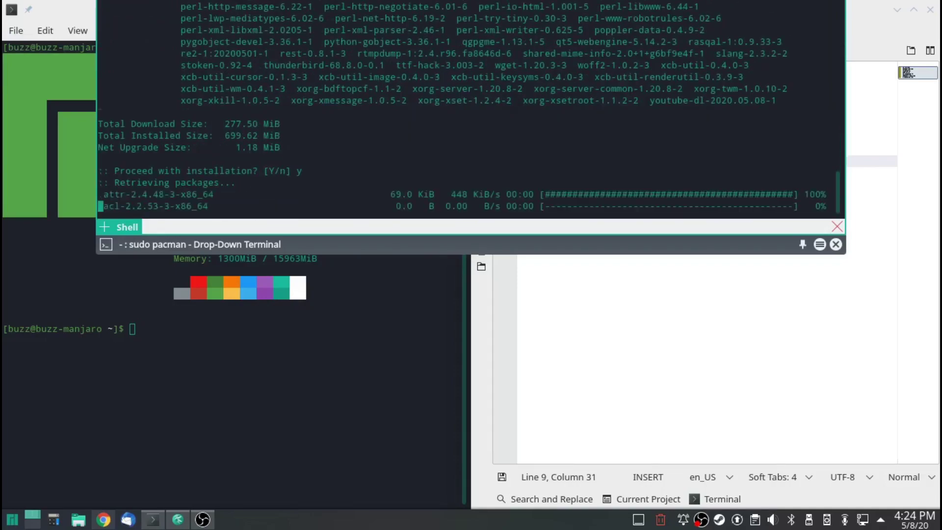
key("F12")
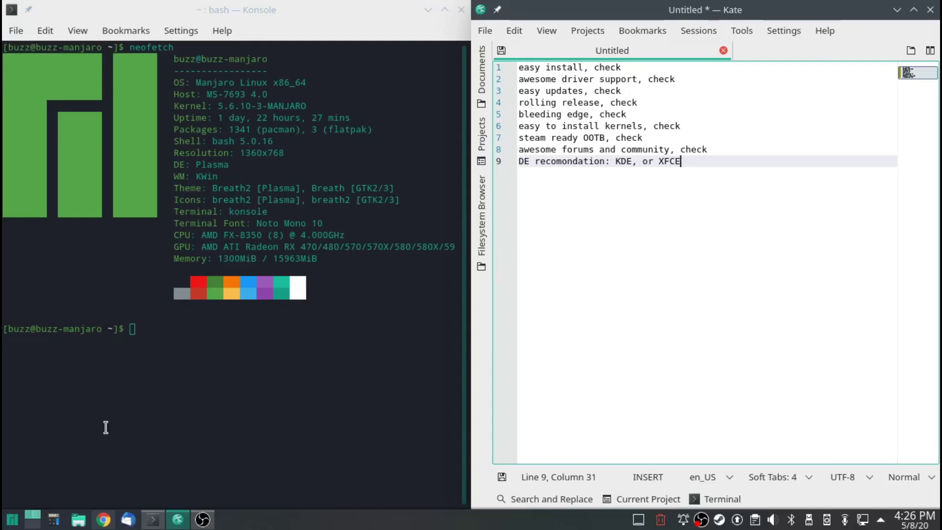
mouse_move(106, 515)
left_click(325, 367)
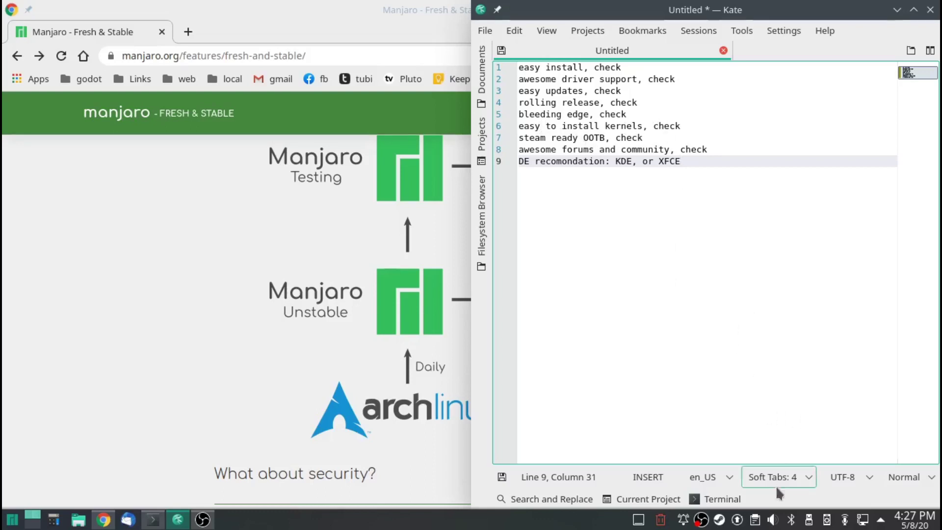
Expand the system tray's Status and Notifications list showing Manjaro Settings Manager.
left_click(880, 519)
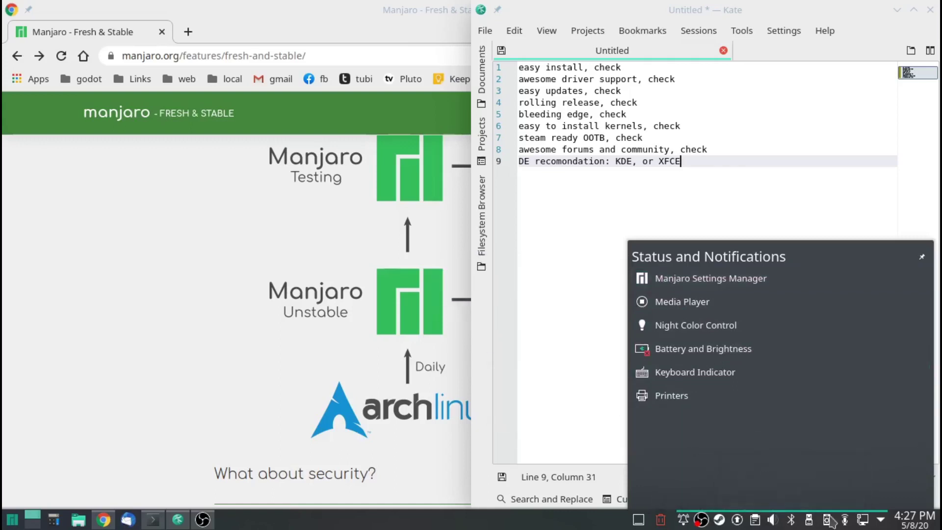
Open Manjaro Settings Manager's Kernels page from its tray shortcut menu.
right_click(676, 278)
left_click(657, 200)
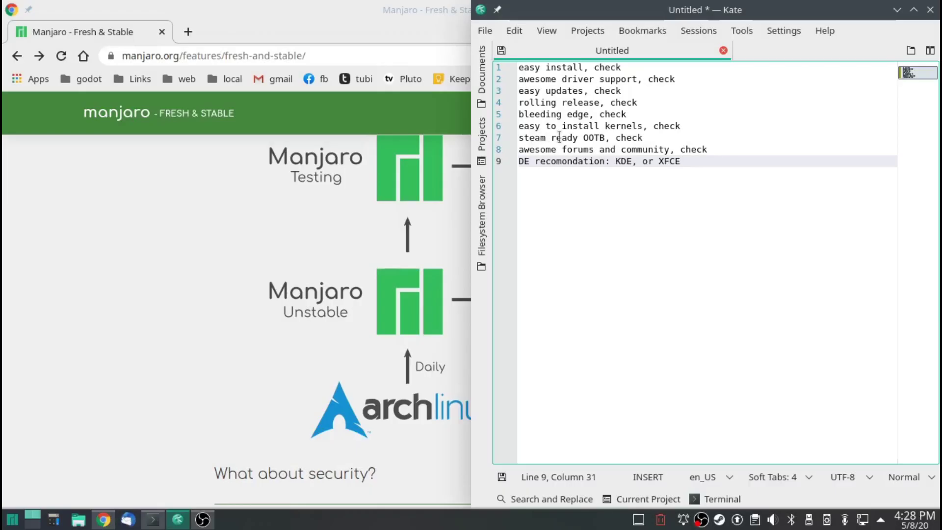
Launch Steam from the application launcher to show the store's Featured & Recommended games.
left_click(11, 520)
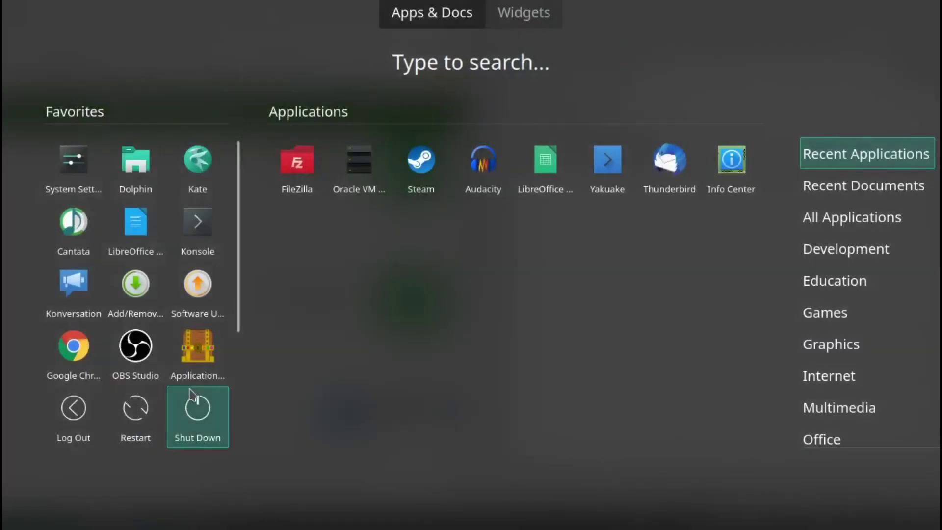
left_click(415, 174)
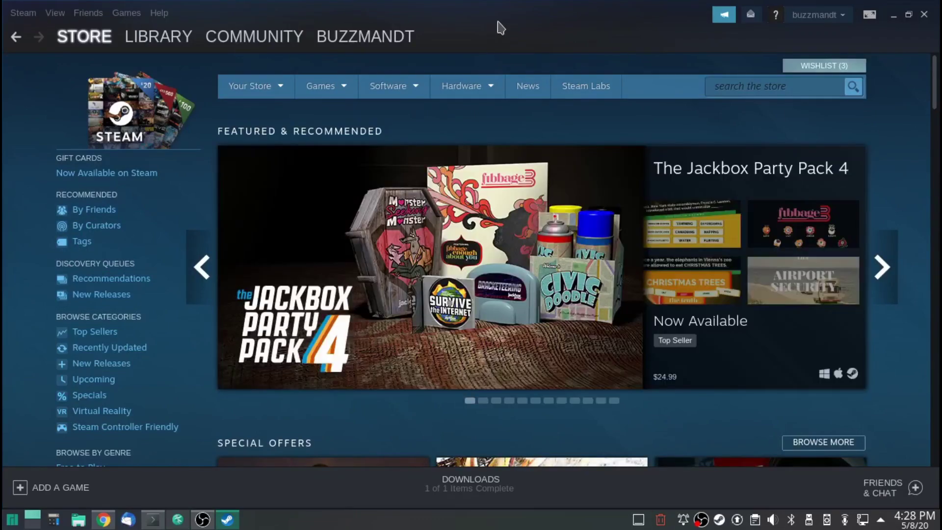
mouse_move(603, 214)
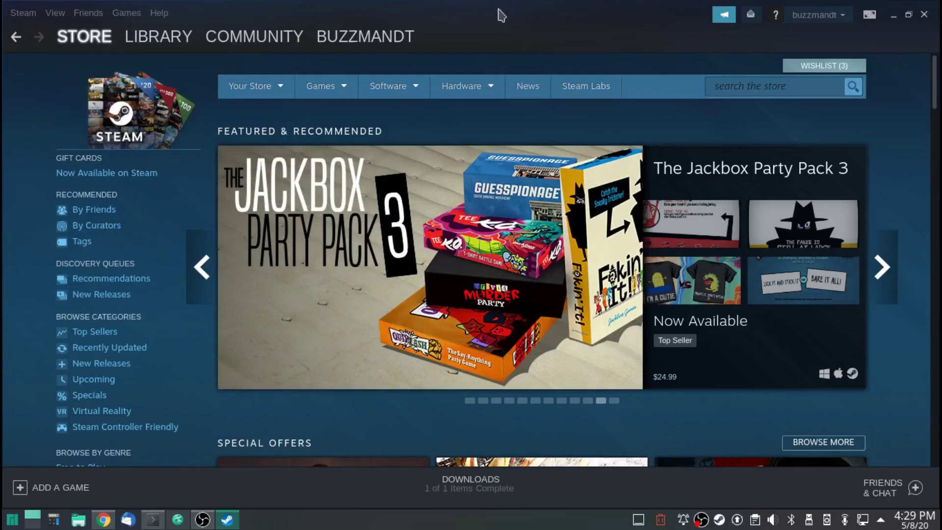
left_click(743, 88)
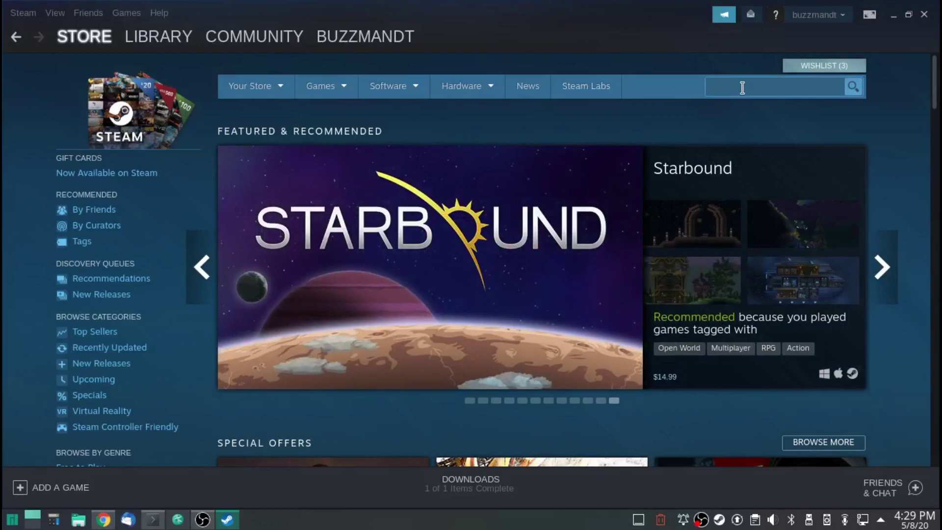
Search the Steam store for neverwinter and scroll its page showing 496 hours played.
type("neverwinter")
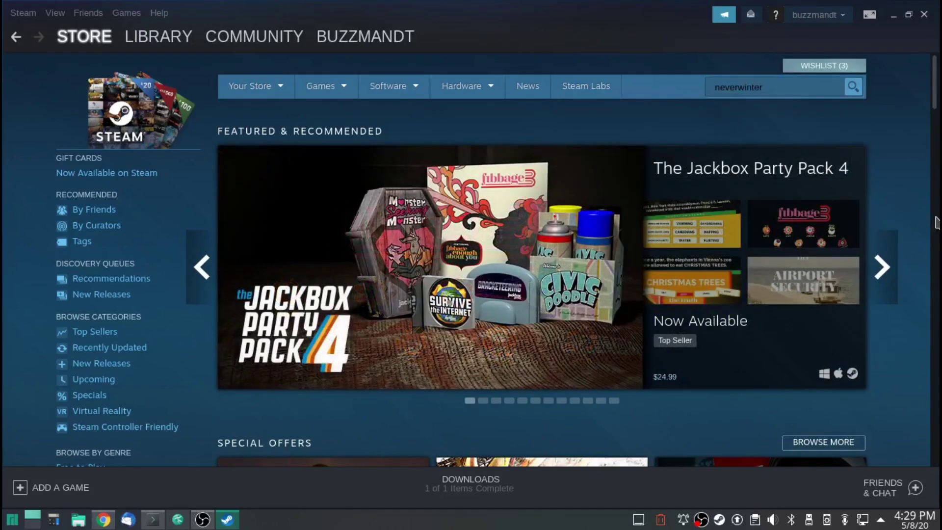
scroll(898, 212, "down", 6)
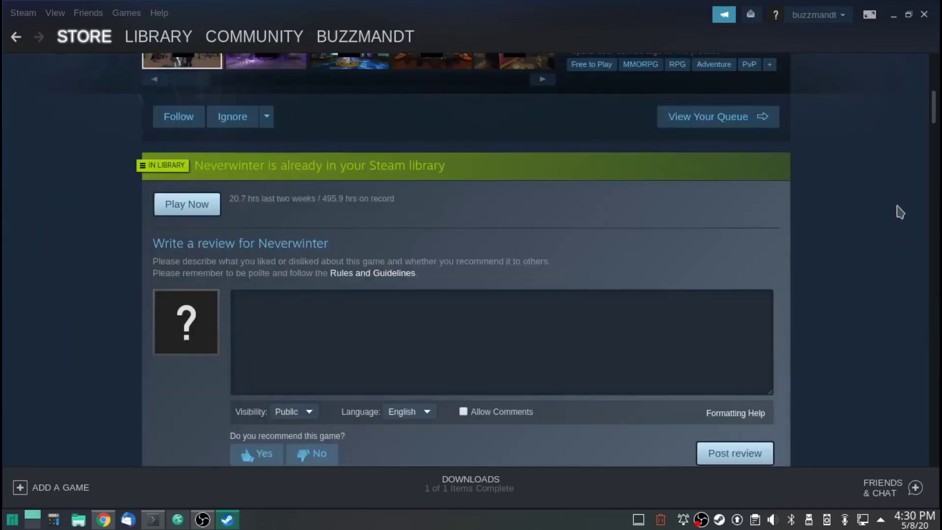
scroll(897, 211, "down", 5)
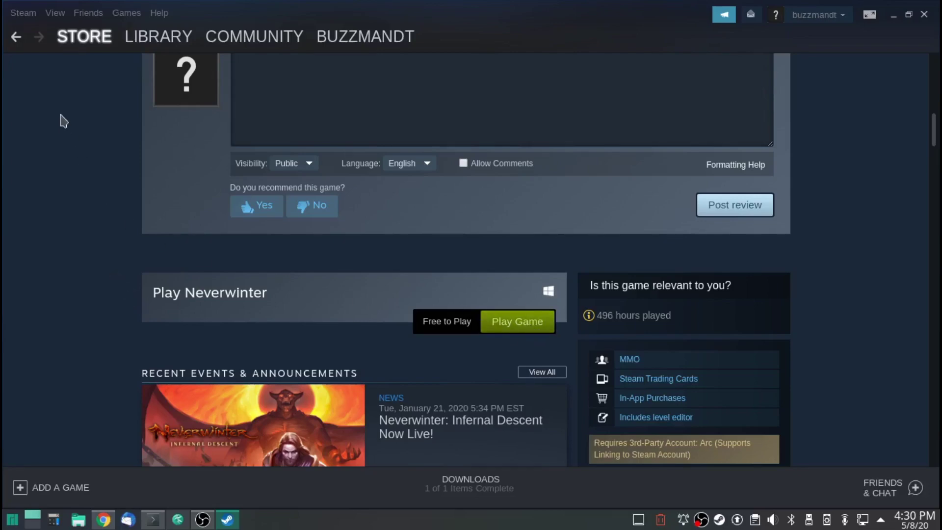
left_click(19, 11)
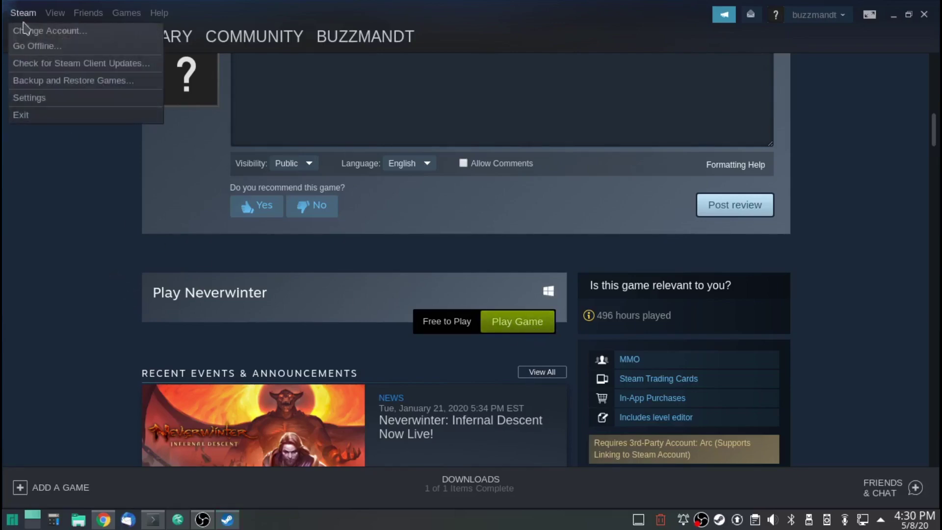
left_click(43, 96)
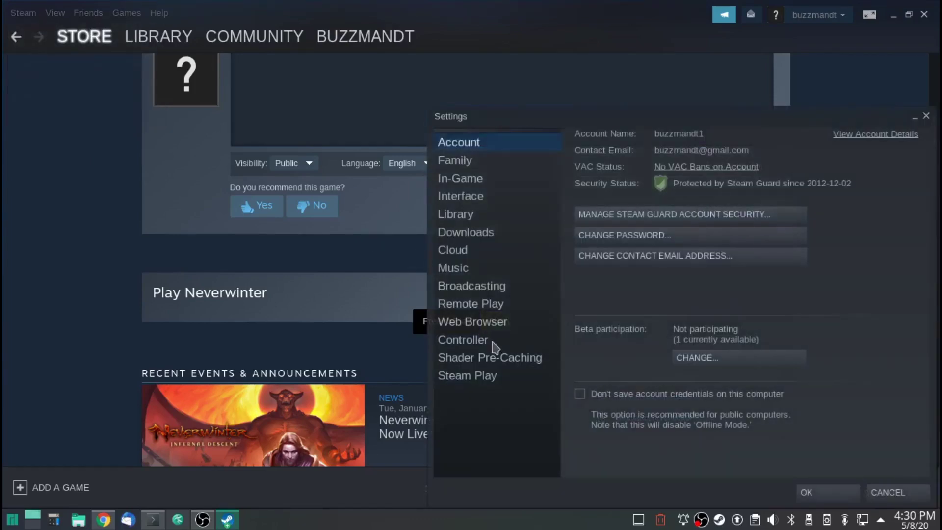
left_click(478, 376)
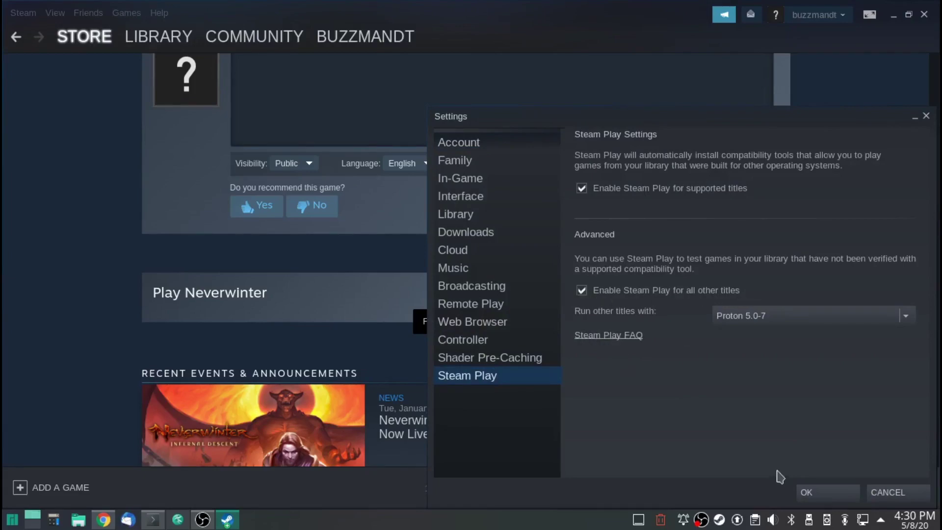
left_click(883, 493)
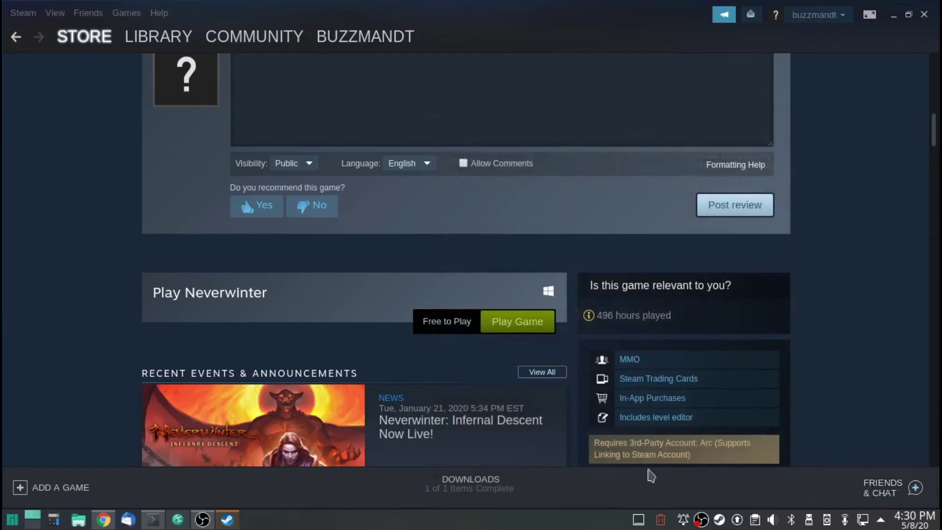
In a new Chrome tab, search Google for 'steam proteon db'.
left_click(103, 519)
left_click(344, 56)
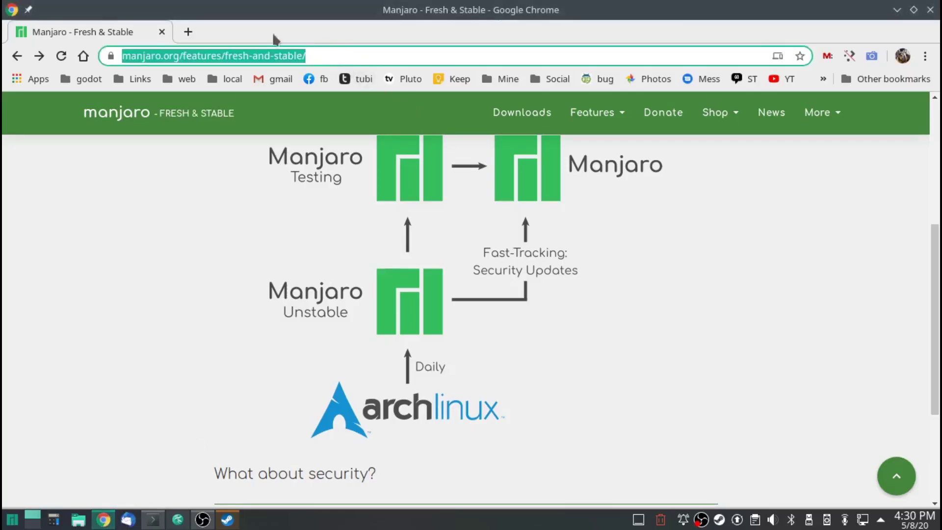
left_click(189, 31)
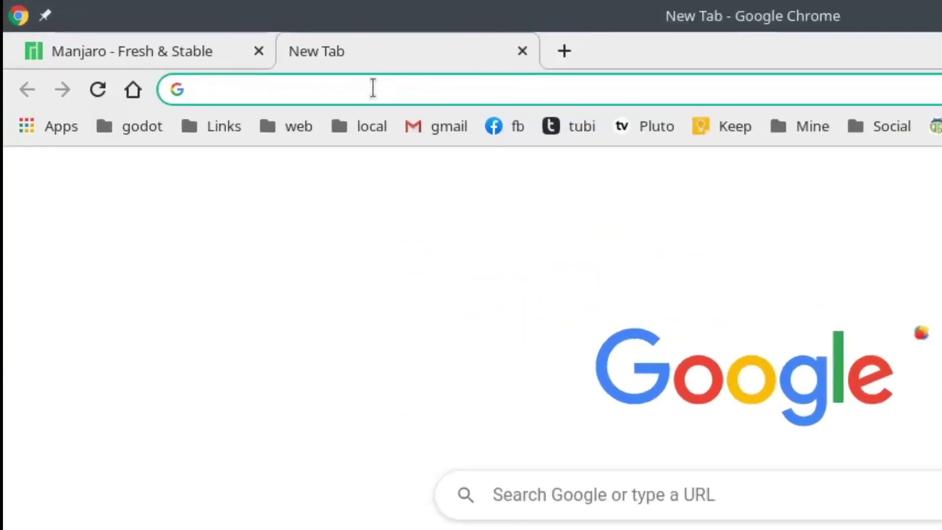
type("steam proteon ")
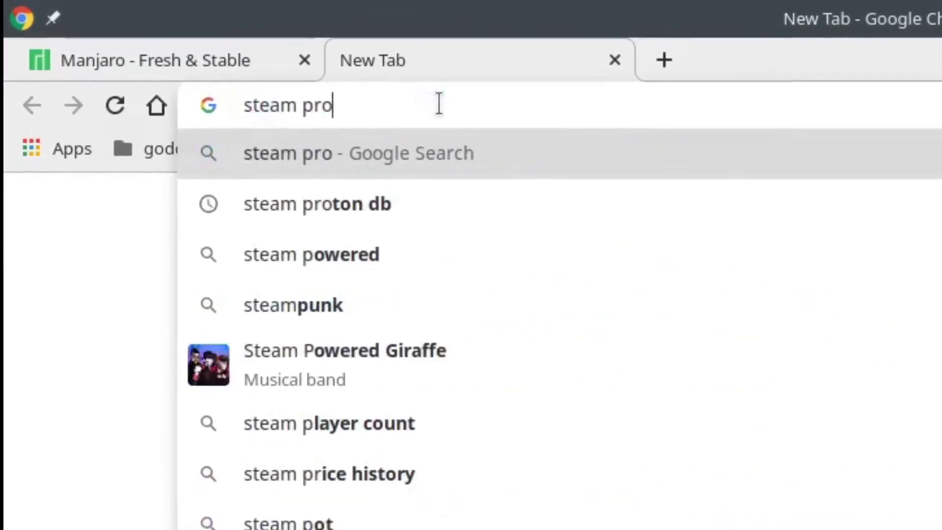
type("db")
key("Return")
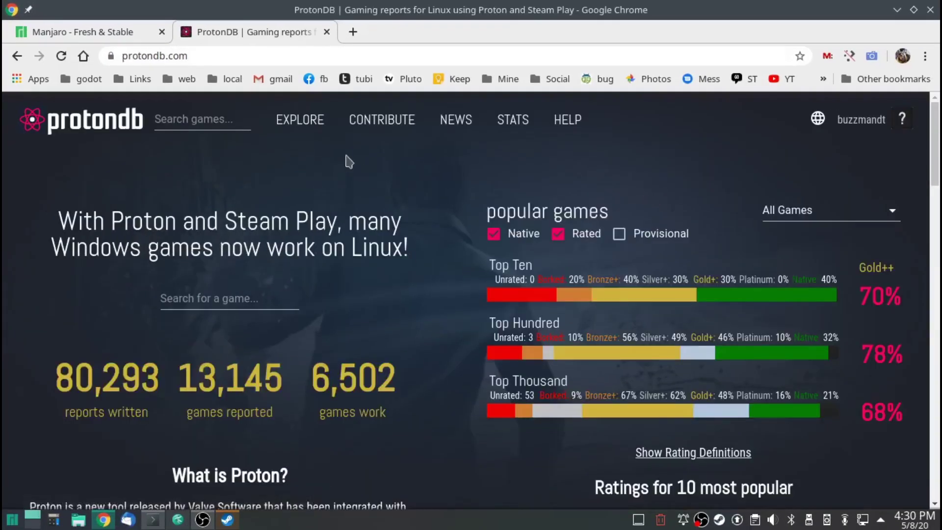
Search ProtonDB for neverwinter to see its Silver rating and Native Enhanced Edition.
left_click(209, 126)
type("neverwinter")
key("Return")
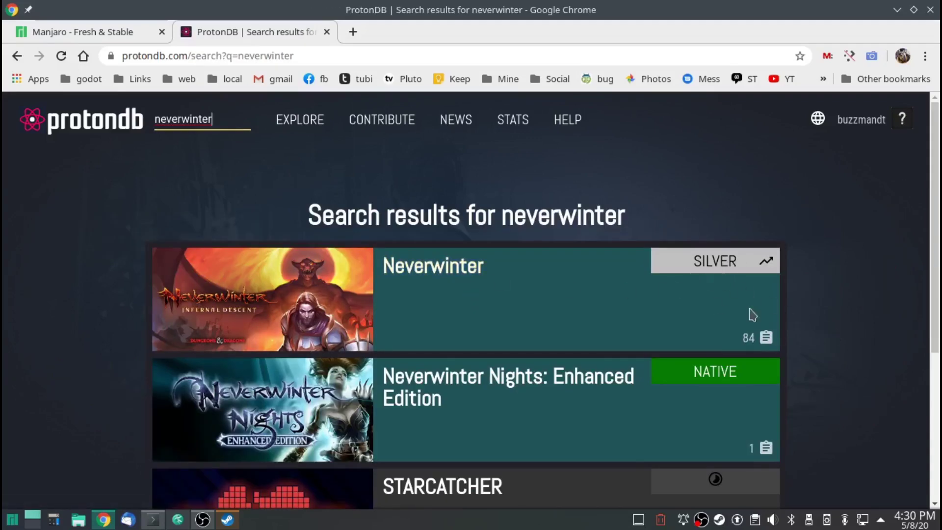
scroll(778, 295, "down", 3)
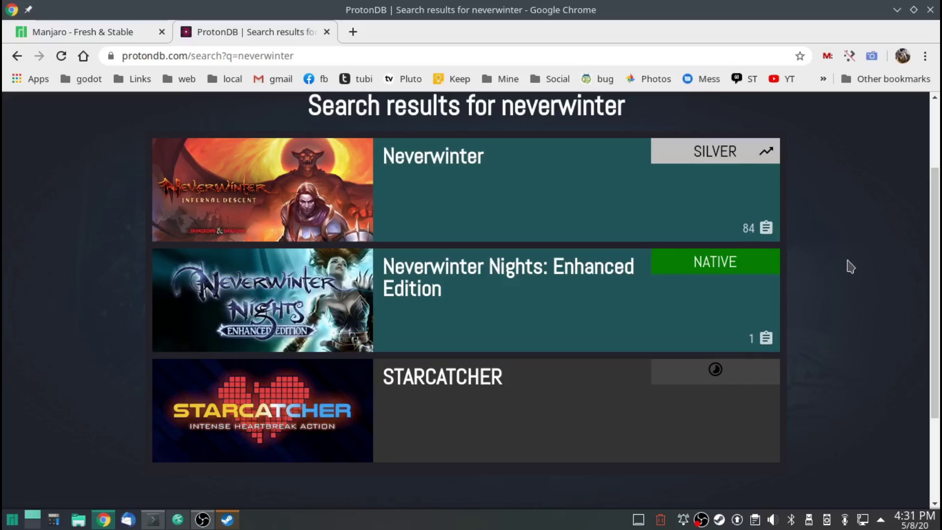
Open Neverwinter's Silver-rated ProtonDB page and scroll the user reports down to the Manjaro Linux one.
left_click(251, 197)
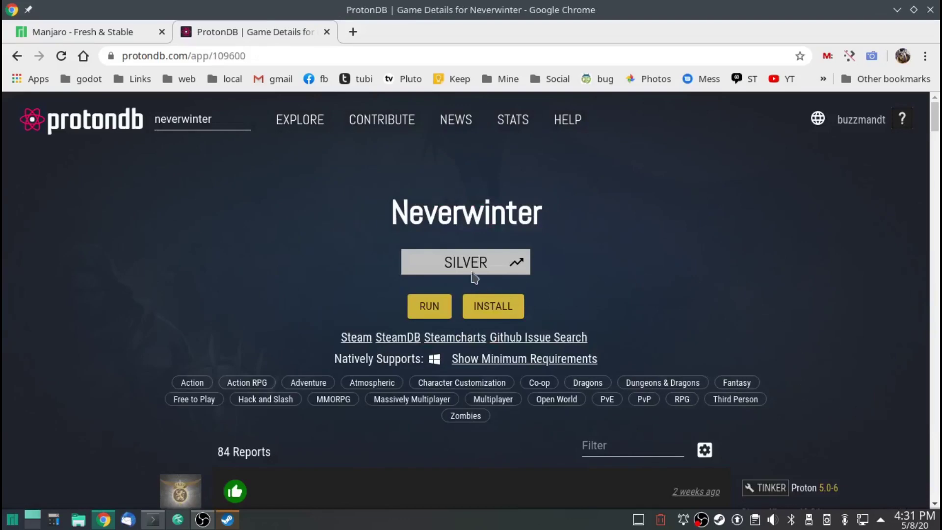
scroll(117, 310, "down", 4)
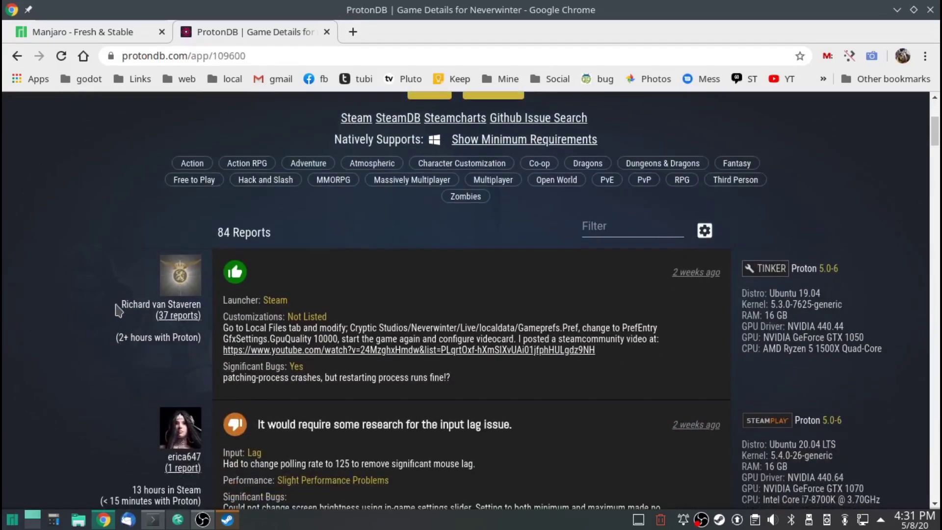
scroll(118, 310, "down", 9)
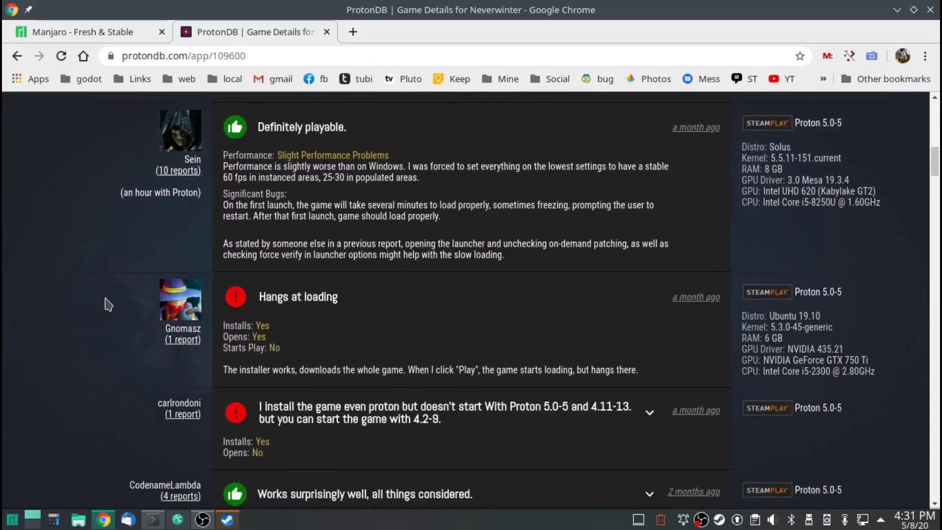
scroll(118, 274, "up", 2)
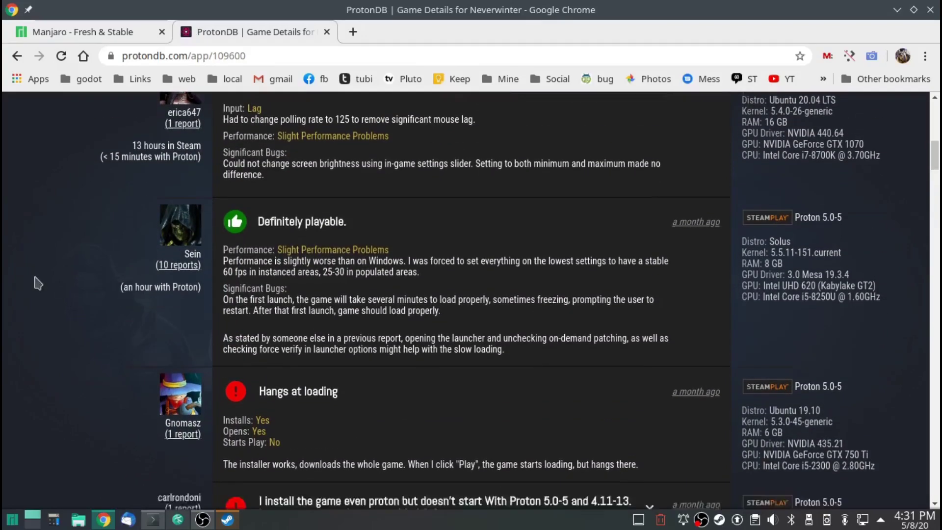
scroll(147, 294, "down", 4)
scroll(174, 359, "down", 4)
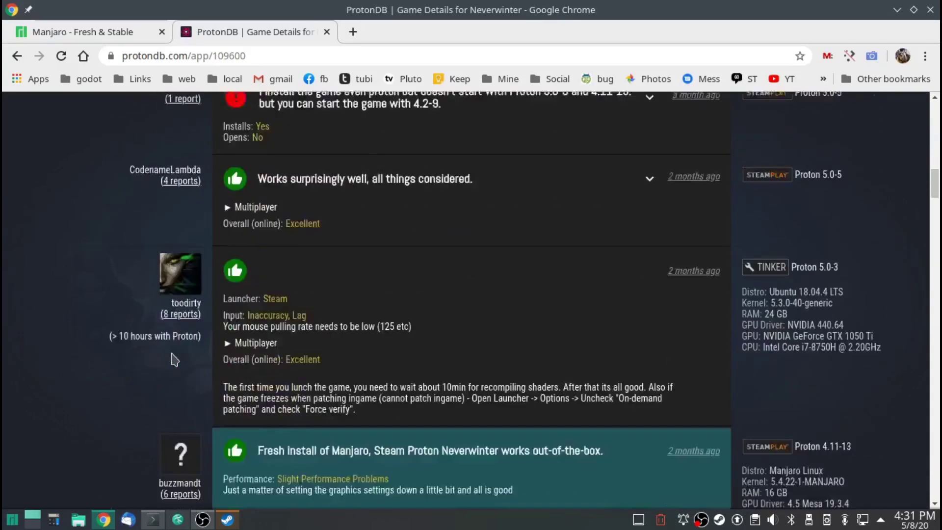
scroll(175, 359, "down", 4)
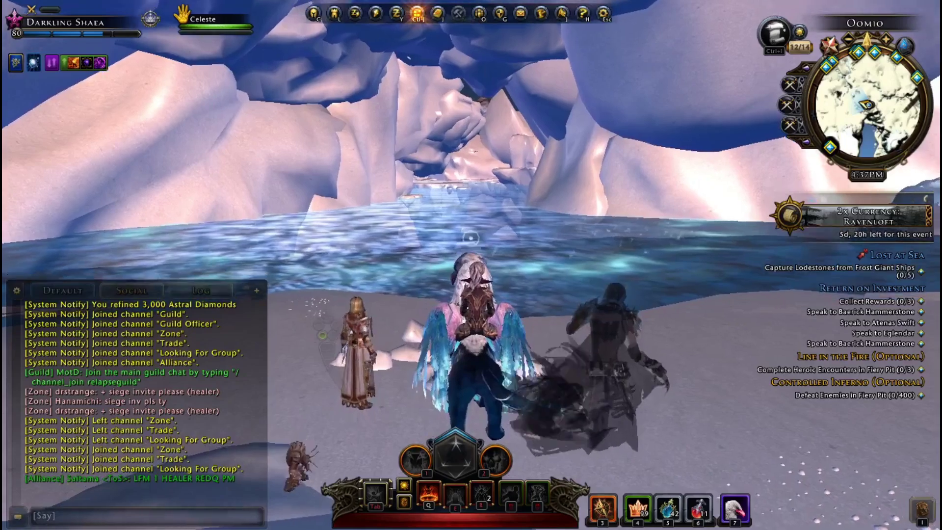
Ride the bird mount to a new snowfield and fight the enemies with Q, E and attacks.
key("7")
key("w")
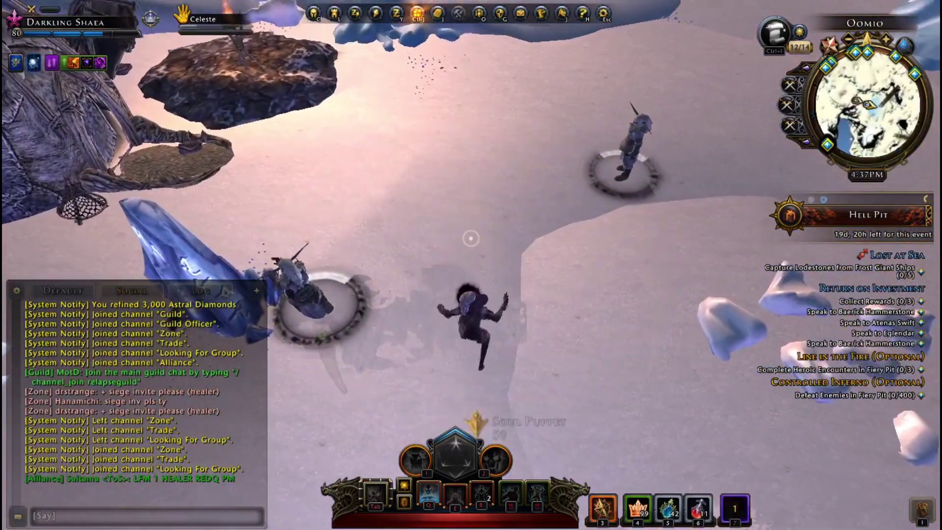
key("q")
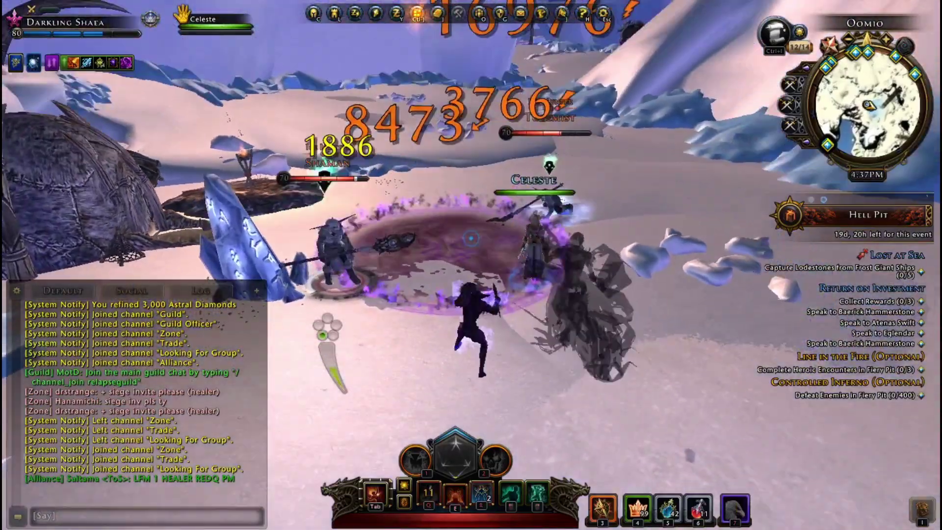
left_click(471, 238)
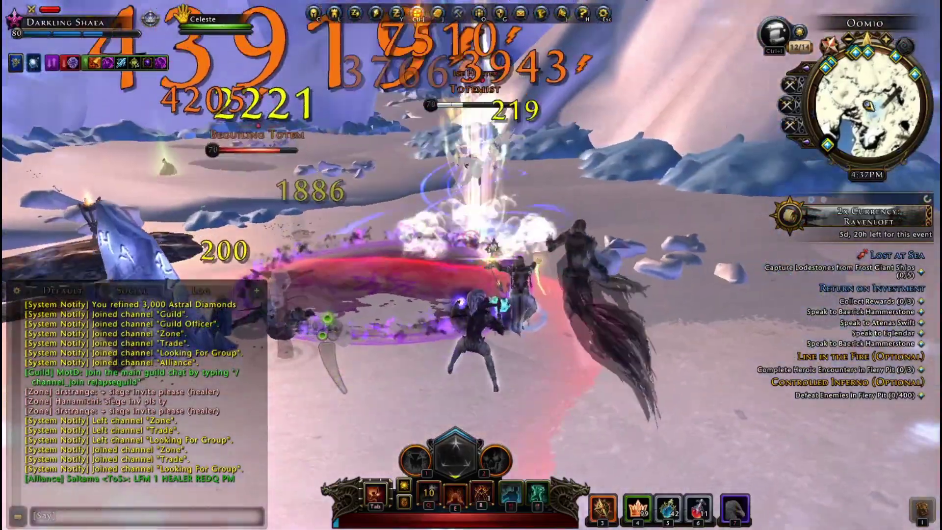
left_click(470, 238)
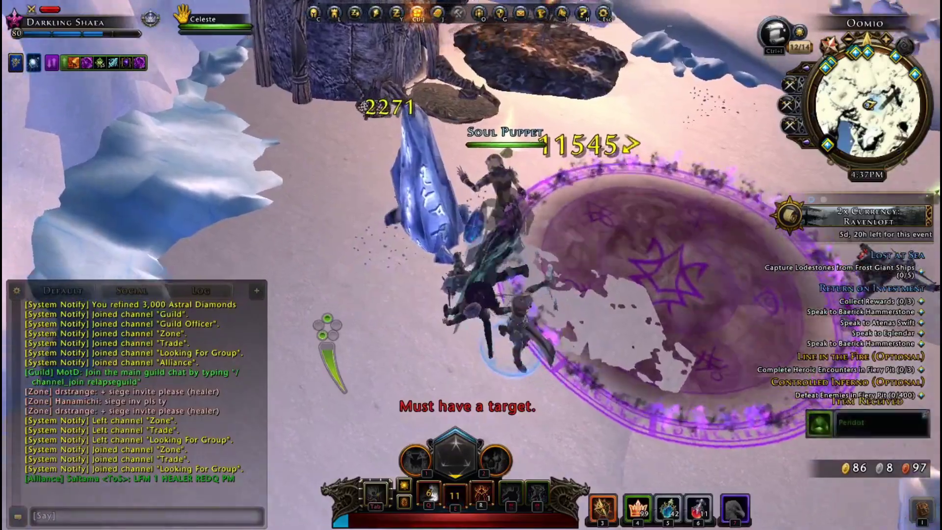
key("e")
Switch out to Konsole and OBS, return to the game, then move to the browser desktop.
key("alt+Tab")
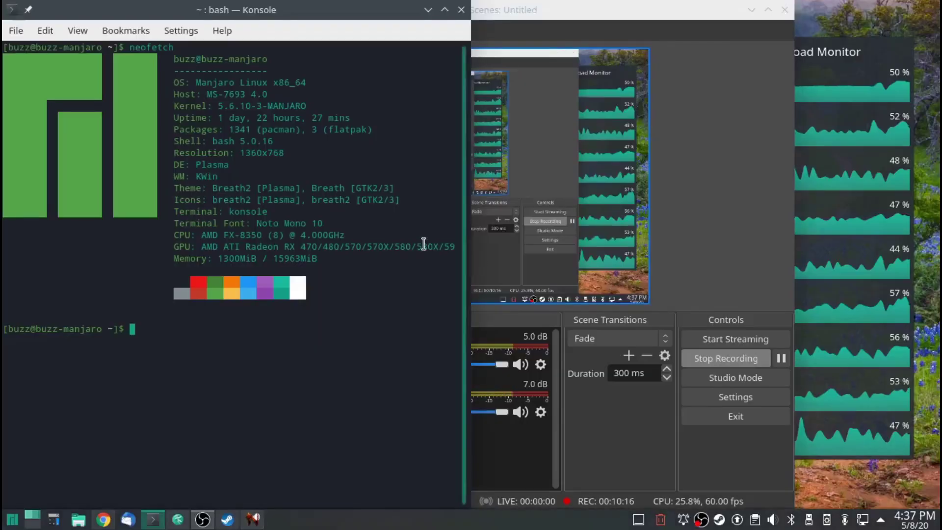
left_click(646, 10)
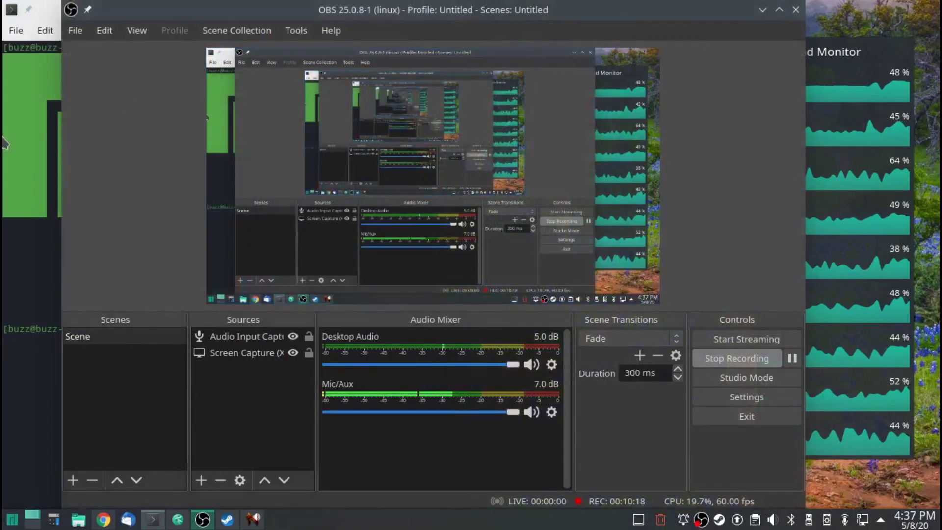
left_click(26, 132)
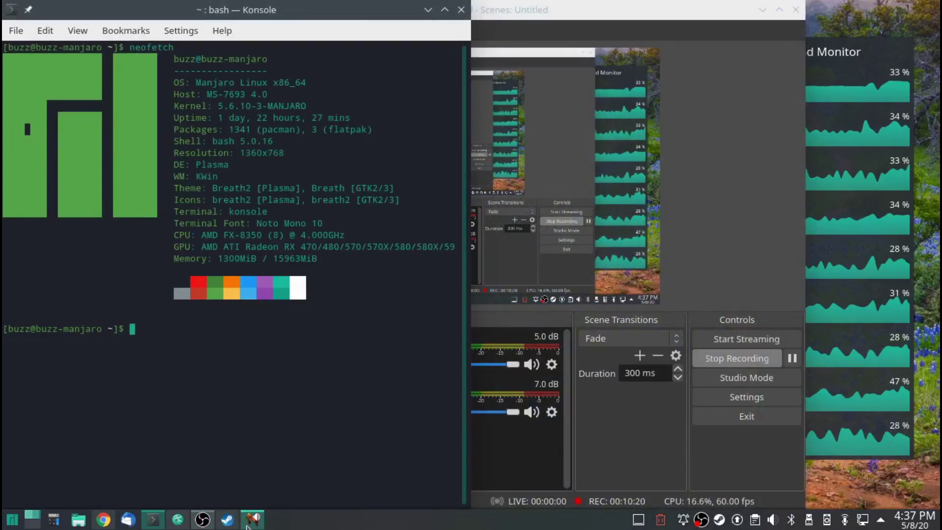
left_click(253, 519)
key("alt")
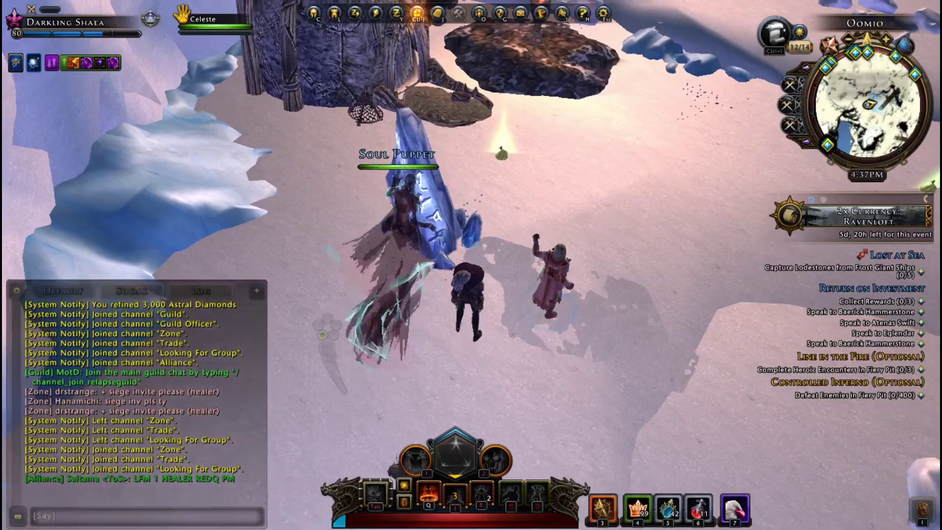
key("ctrl+alt+Right")
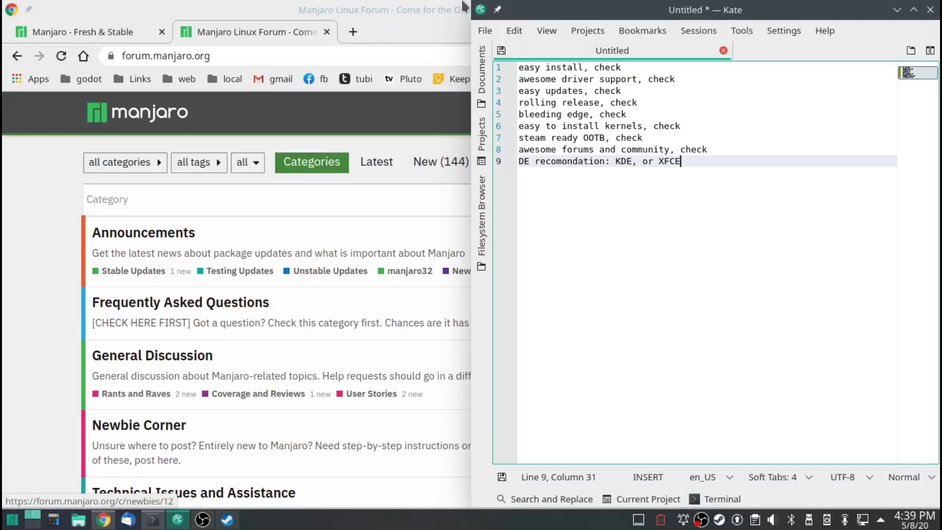
Maximize Chrome, scroll the Manjaro forum categories, then bring Kate's checklist back in front.
double_click(420, 8)
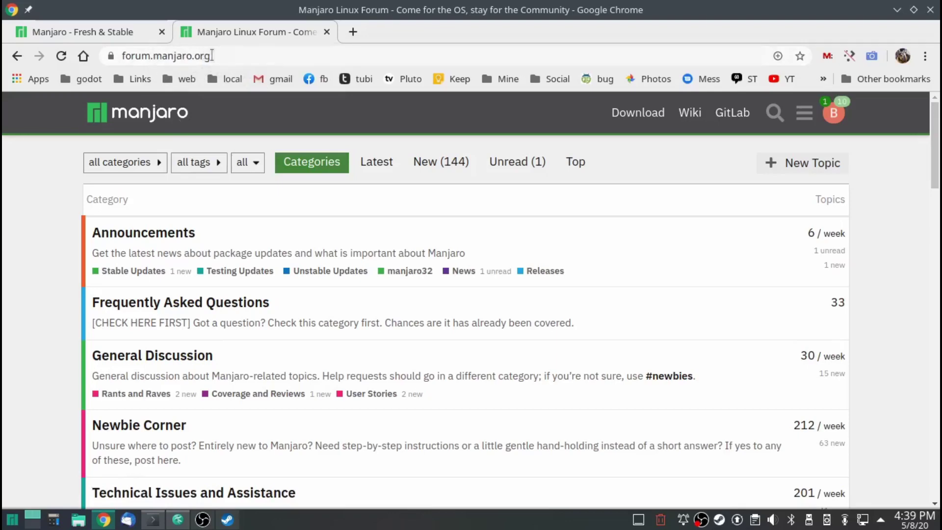
scroll(33, 283, "down", 4)
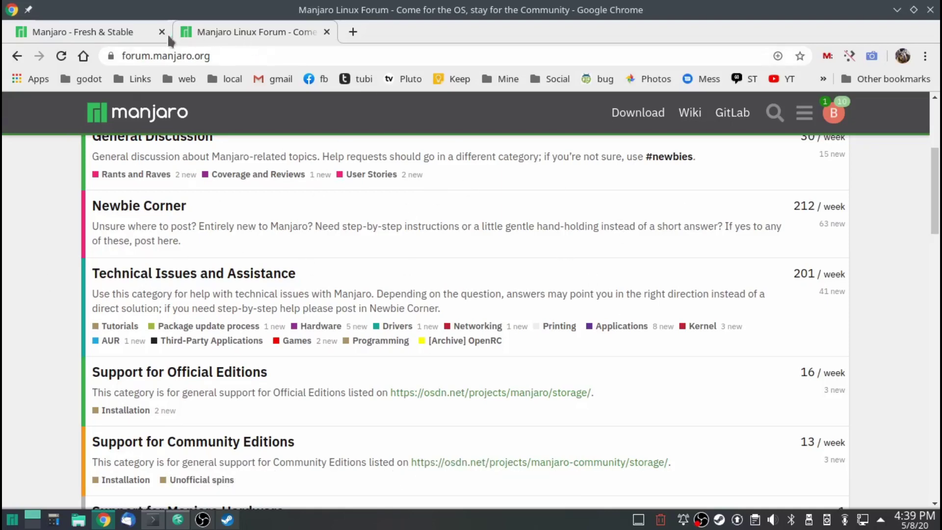
key("alt+Tab")
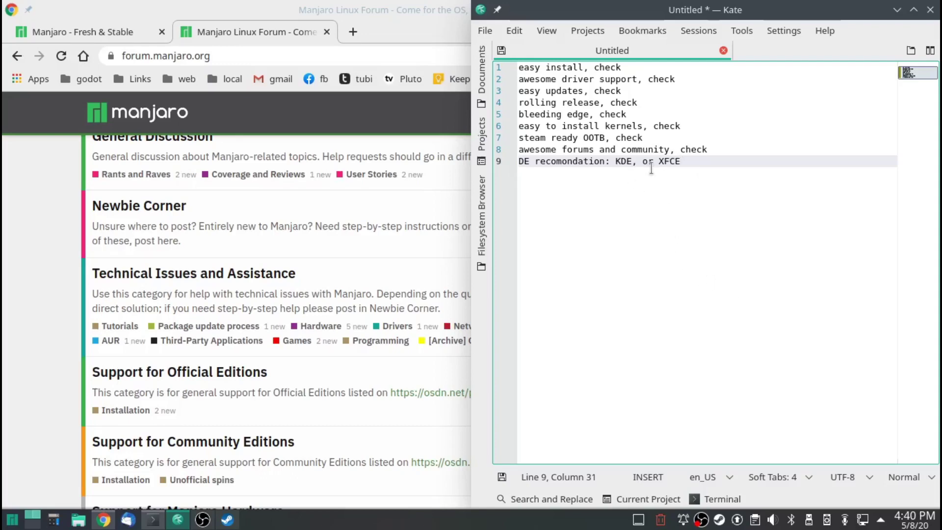
Load manjaro.org's Downloads page in the first tab and scroll between the XFCE, KDE Plasma and GNOME editions.
left_click(54, 32)
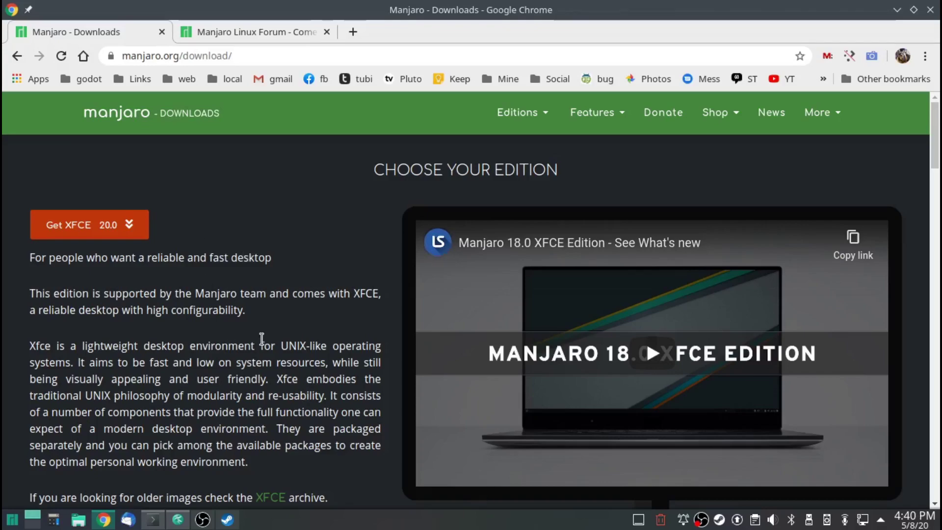
scroll(317, 353, "down", 10)
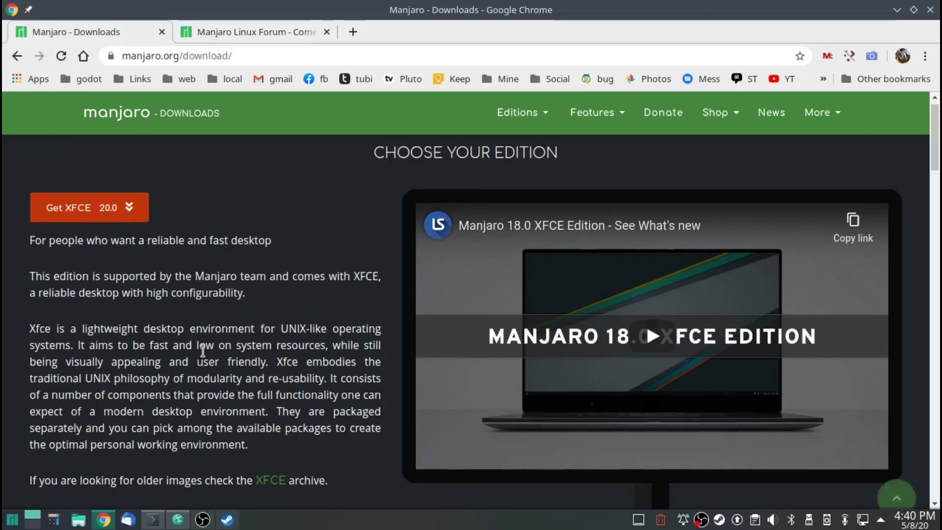
scroll(293, 425, "down", 5)
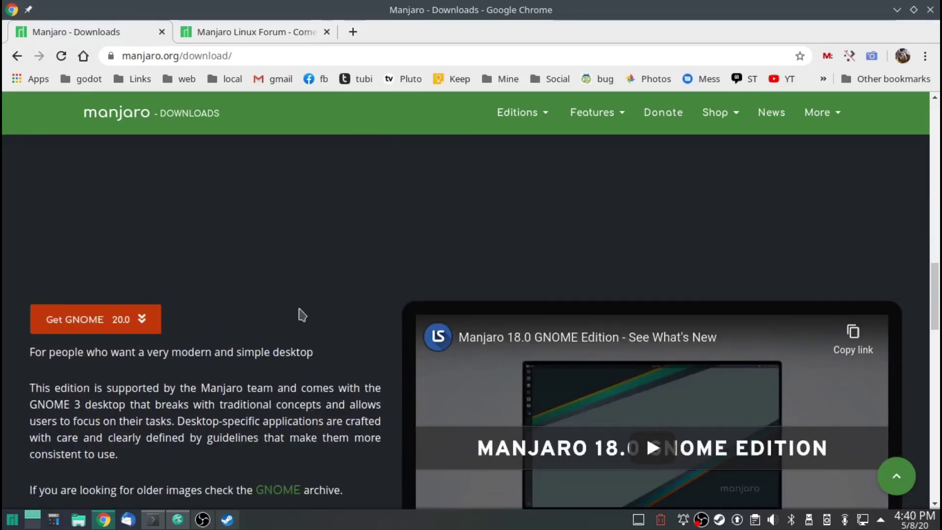
scroll(319, 417, "up", 10)
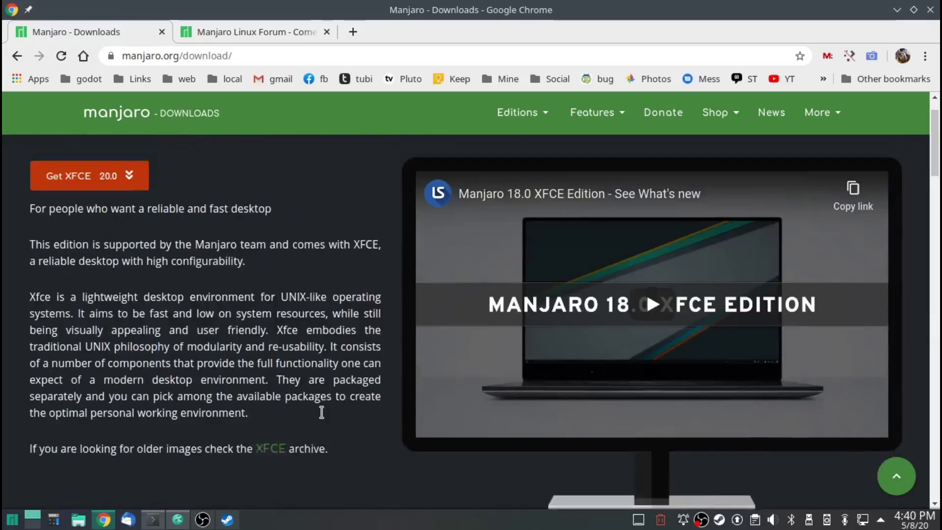
scroll(307, 384, "down", 6)
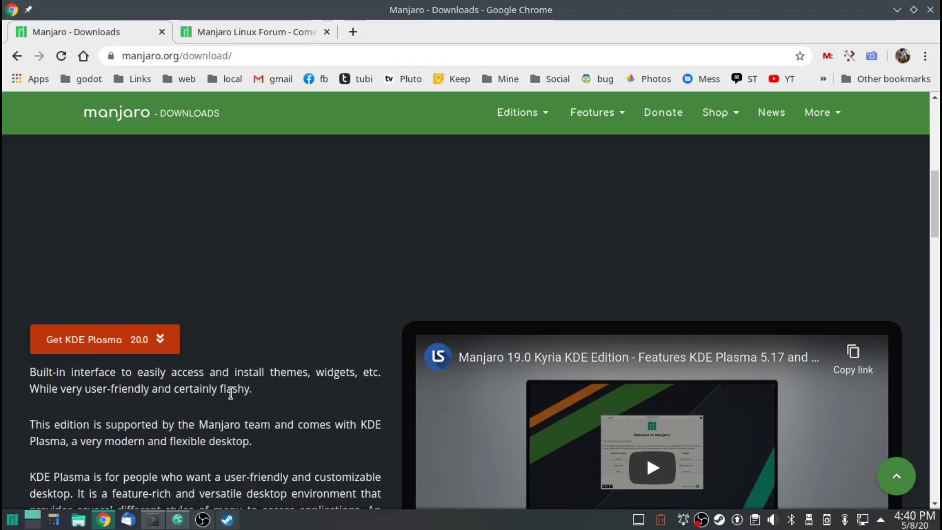
scroll(290, 415, "up", 8)
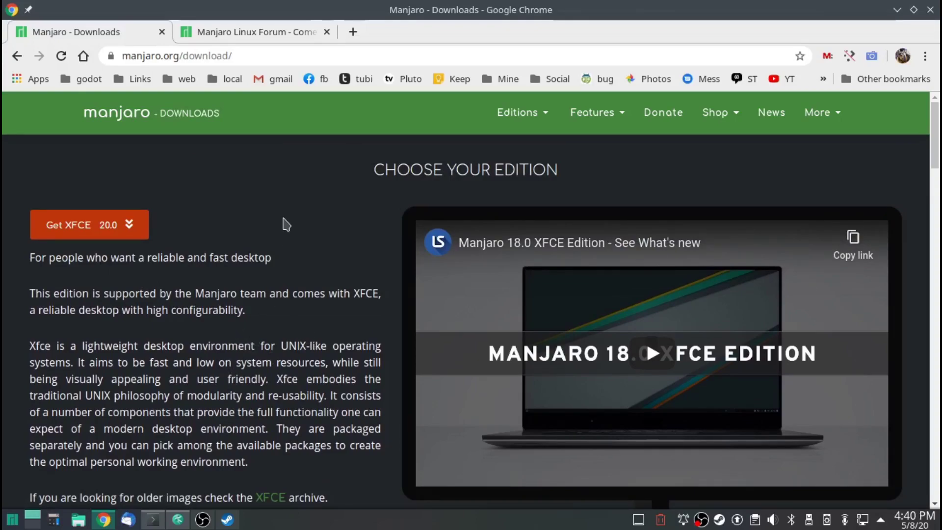
scroll(342, 370, "down", 15)
scroll(345, 370, "down", 1)
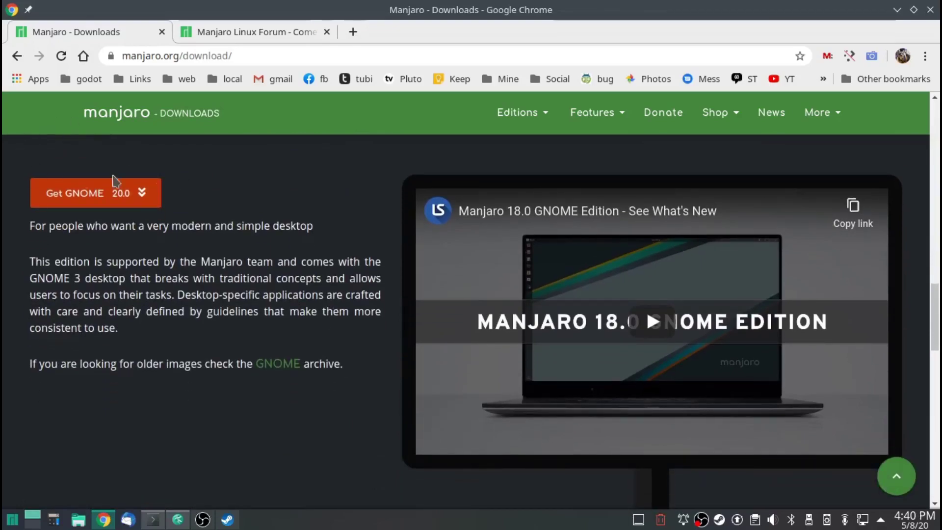